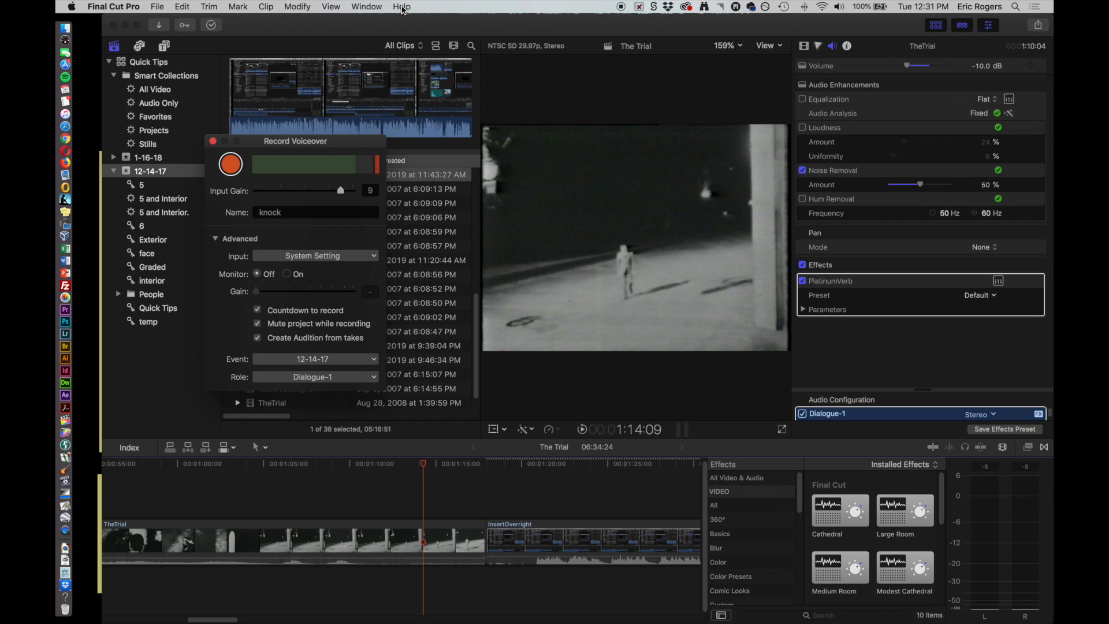
# Step: Search the built-in help for "voice" to locate and choose the Record Voiceover command
pyautogui.click(370, 7)
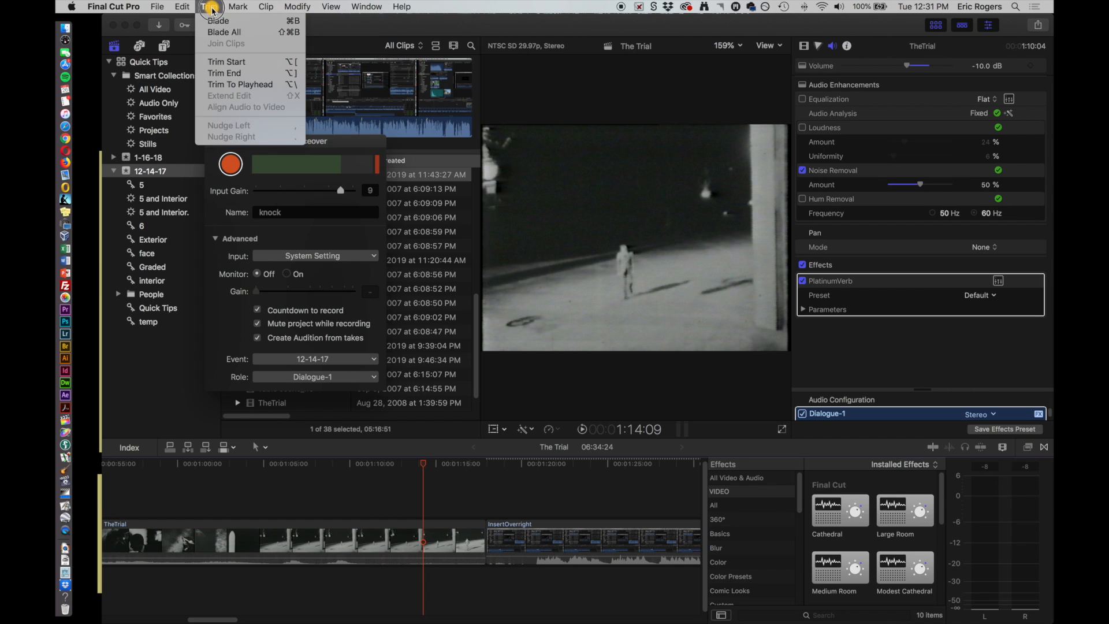
pyautogui.moveTo(411, 8)
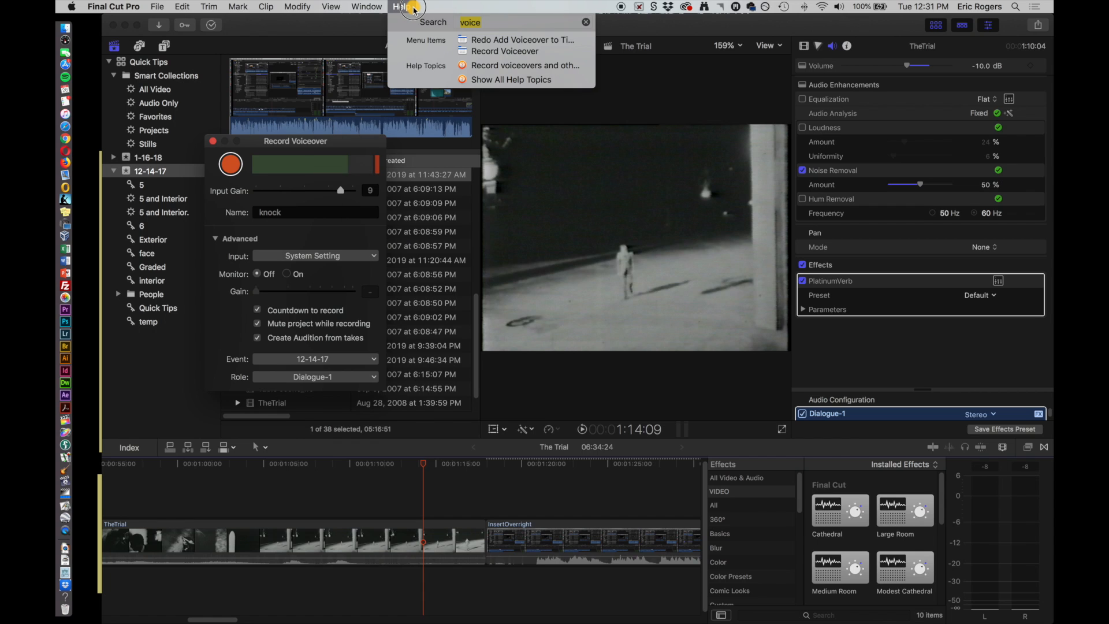
pyautogui.click(413, 9)
pyautogui.click(413, 8)
pyautogui.click(497, 23)
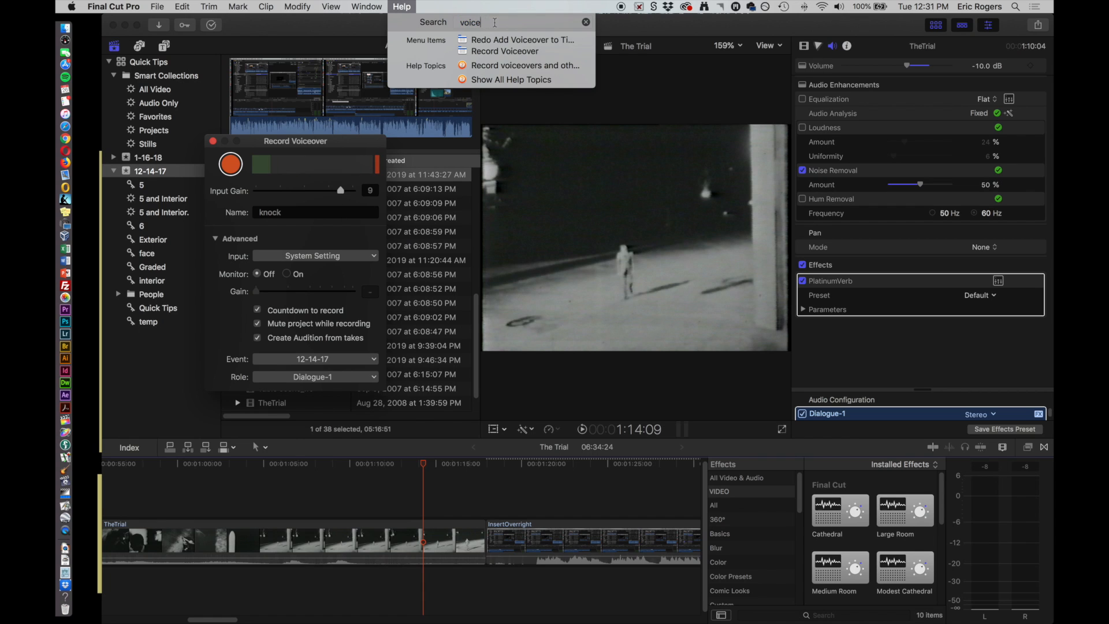
pyautogui.moveTo(510, 52)
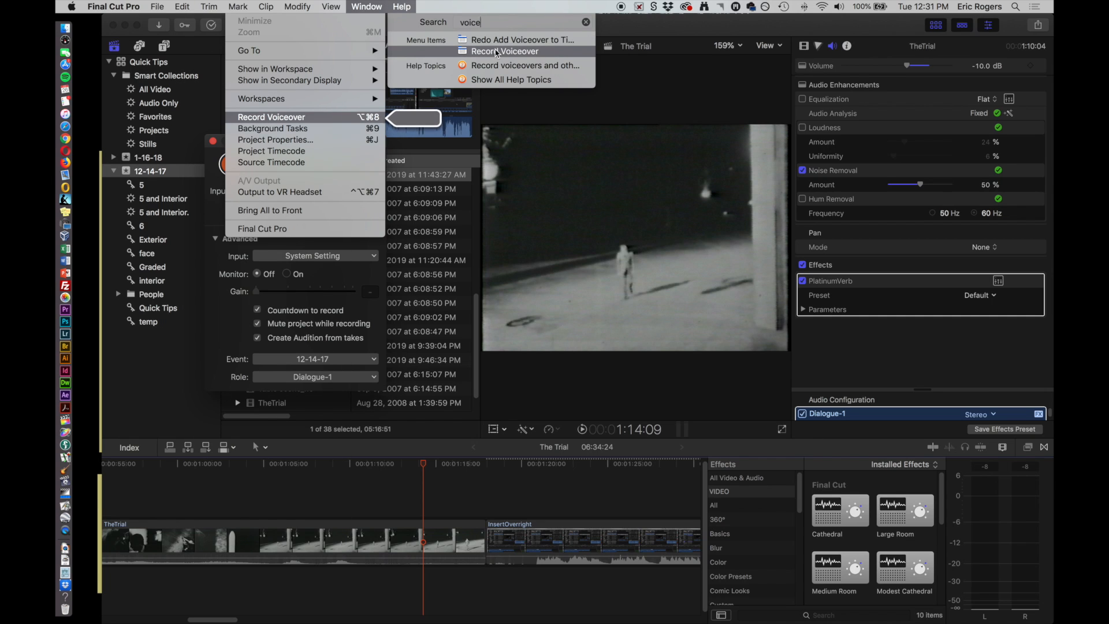
pyautogui.click(472, 52)
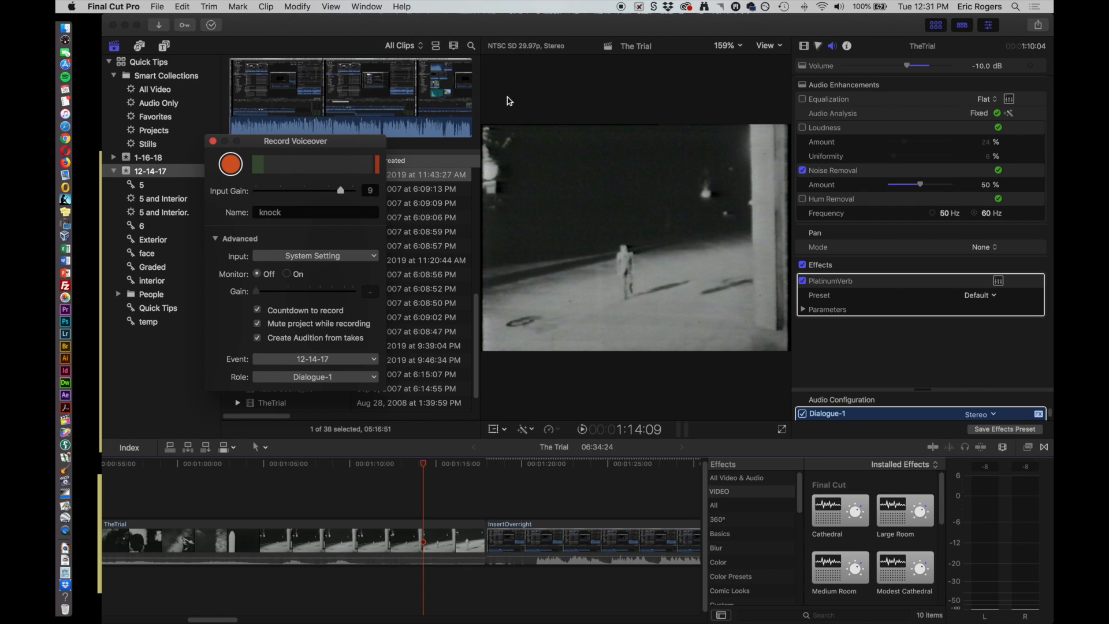
pyautogui.click(217, 241)
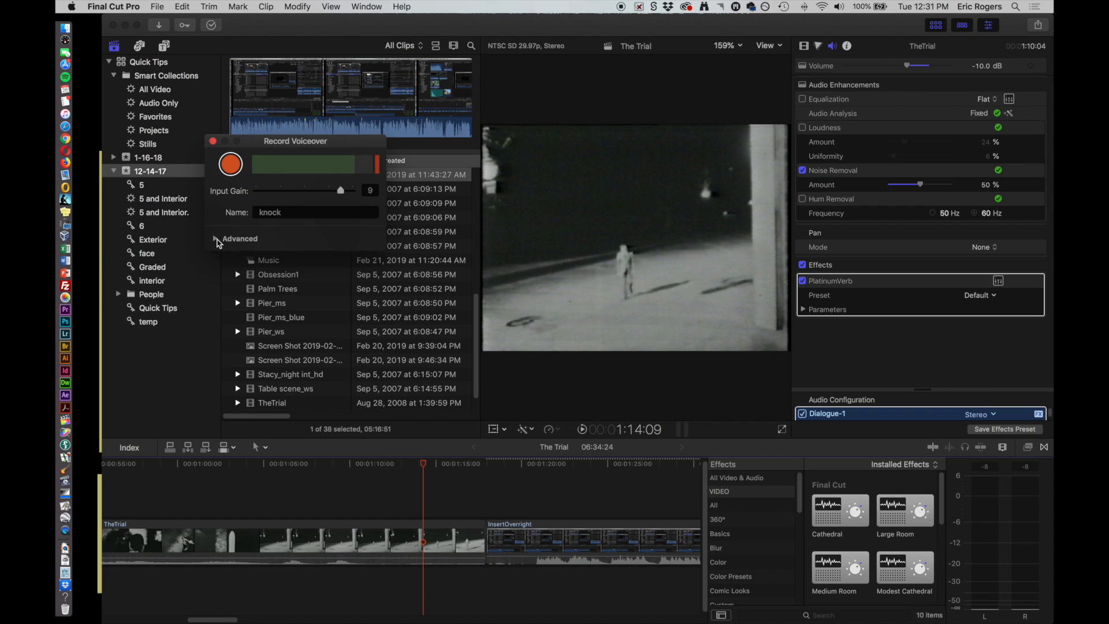
pyautogui.click(218, 240)
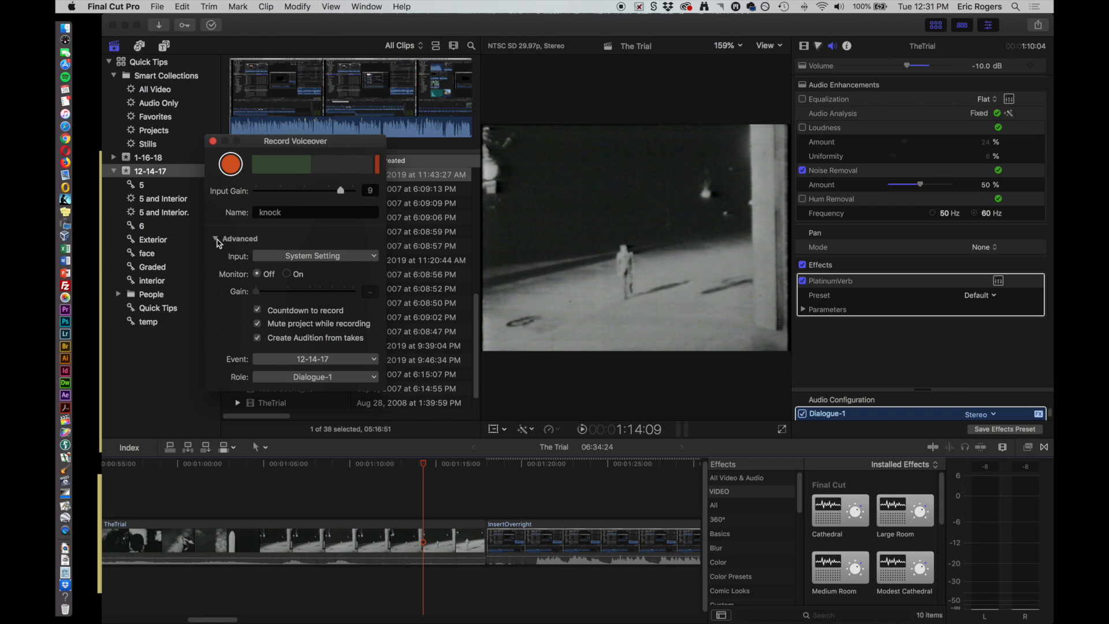
pyautogui.click(217, 241)
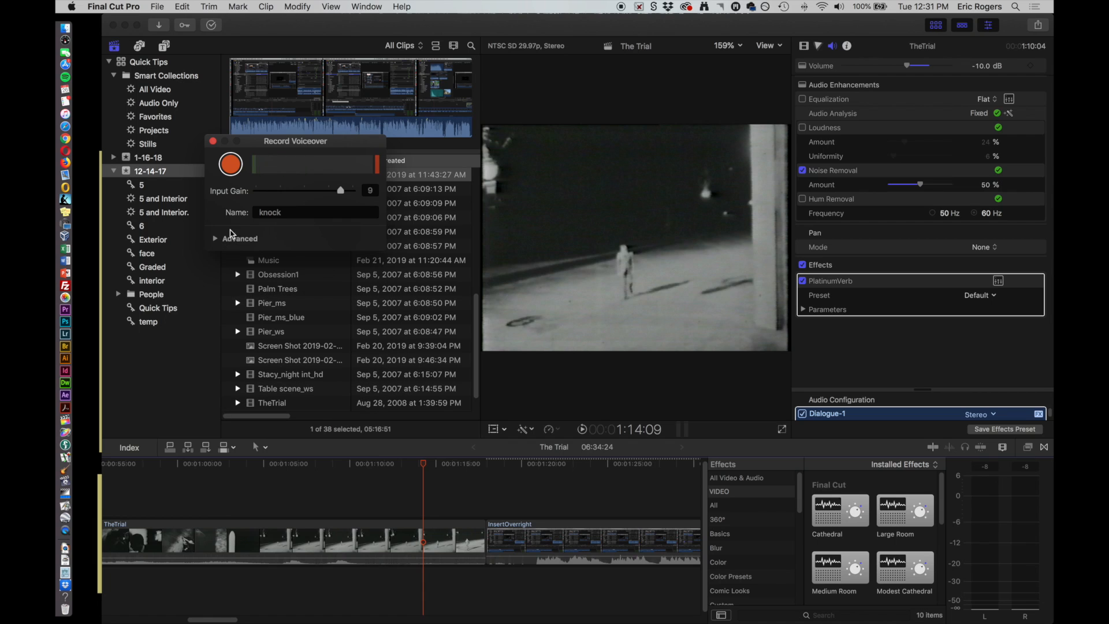
# Step: Lower the voiceover input gain to -5
pyautogui.click(280, 212)
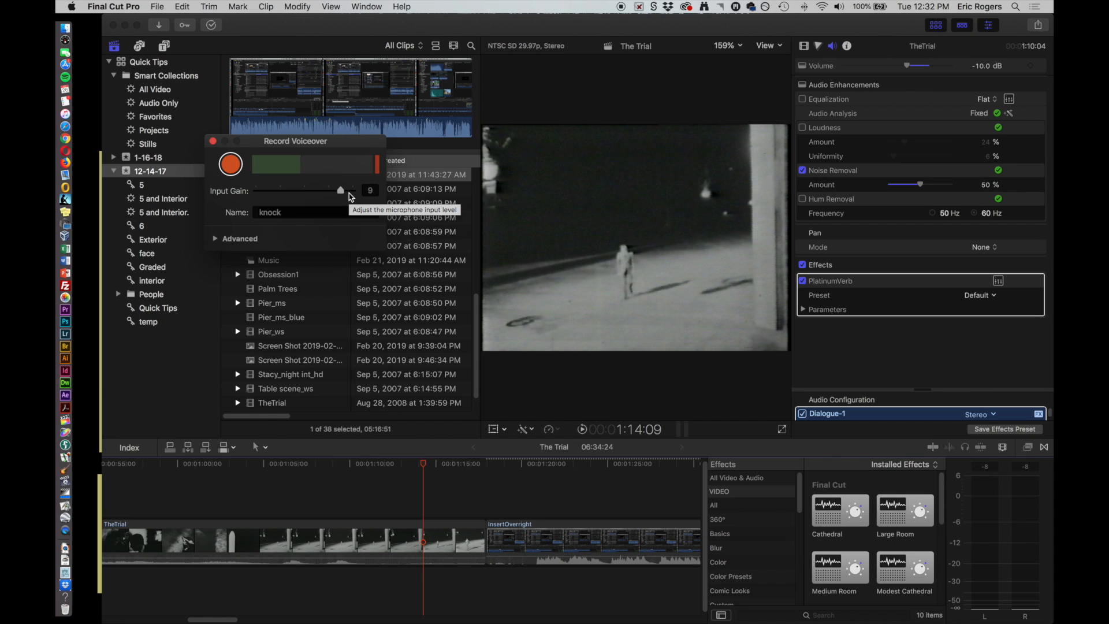
pyautogui.moveTo(343, 195)
pyautogui.mouseDown()
pyautogui.moveTo(309, 193)
pyautogui.moveTo(340, 193)
pyautogui.moveTo(326, 193)
pyautogui.mouseUp()
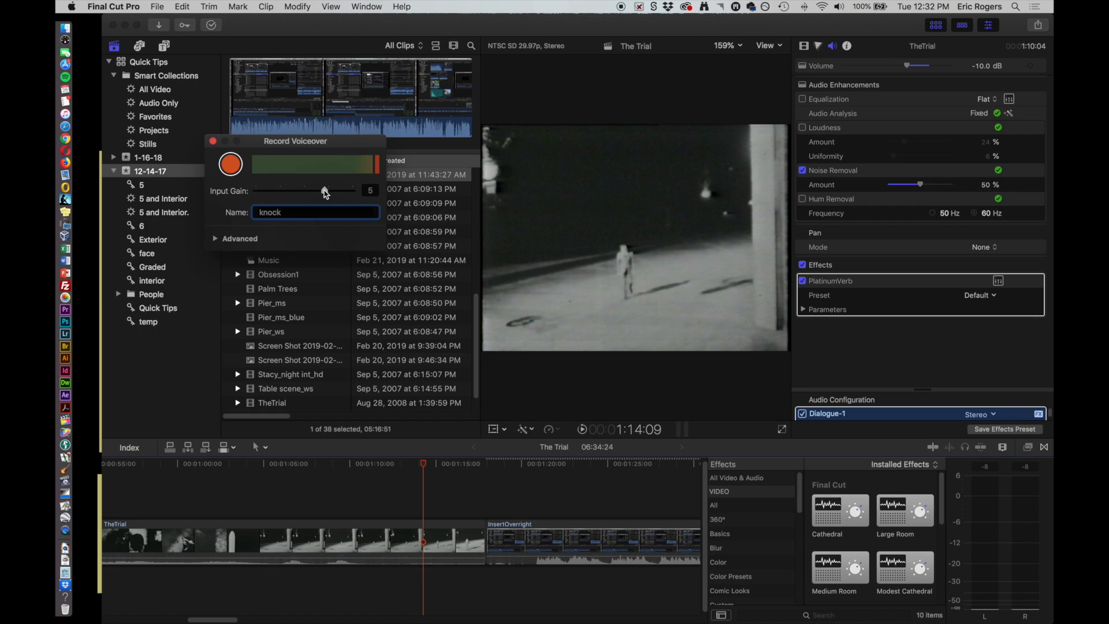
pyautogui.moveTo(325, 193); pyautogui.dragTo(286, 195)
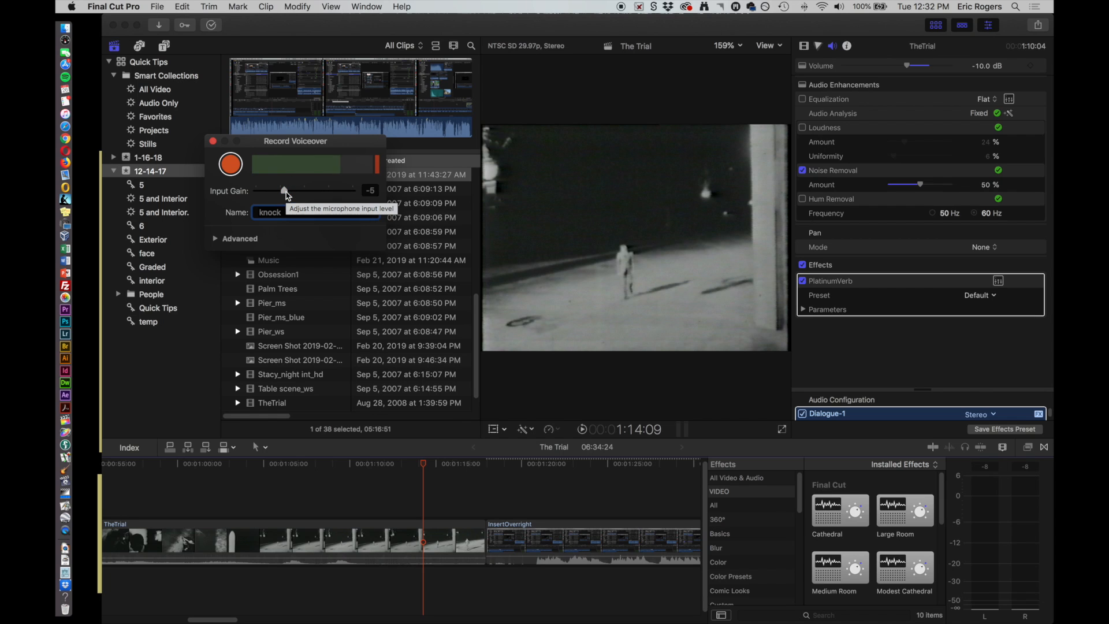
# Step: Show the advanced voiceover options and turn monitoring on with the monitor gain at its minimum
pyautogui.click(231, 238)
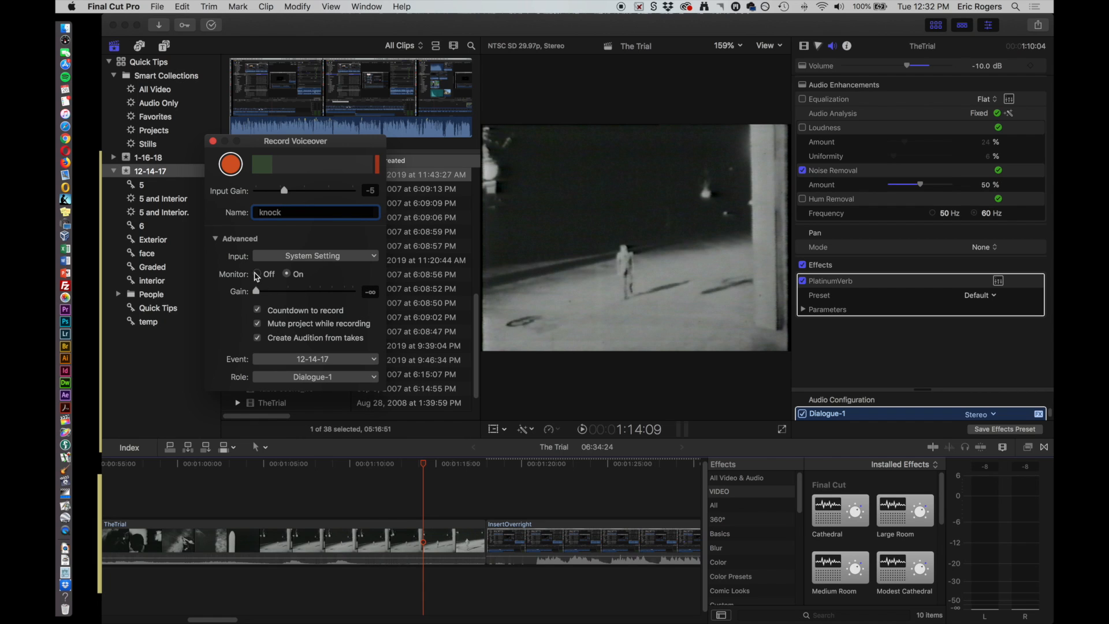
pyautogui.click(287, 275)
pyautogui.moveTo(258, 291)
pyautogui.mouseDown()
pyautogui.moveTo(280, 290)
pyautogui.moveTo(248, 291)
pyautogui.mouseUp()
# Step: Record a voiceover take of about 3 seconds, starting at the beginning of the InsertOverright clip at 1:17:29
pyautogui.click(484, 468)
pyautogui.moveTo(433, 468); pyautogui.dragTo(485, 466)
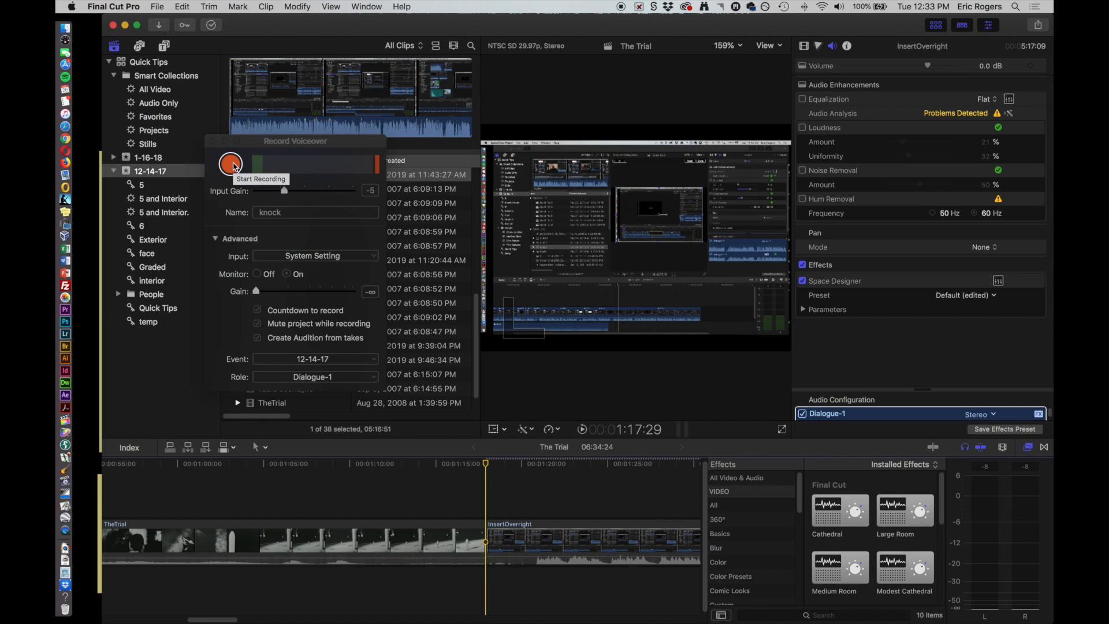
pyautogui.click(231, 164)
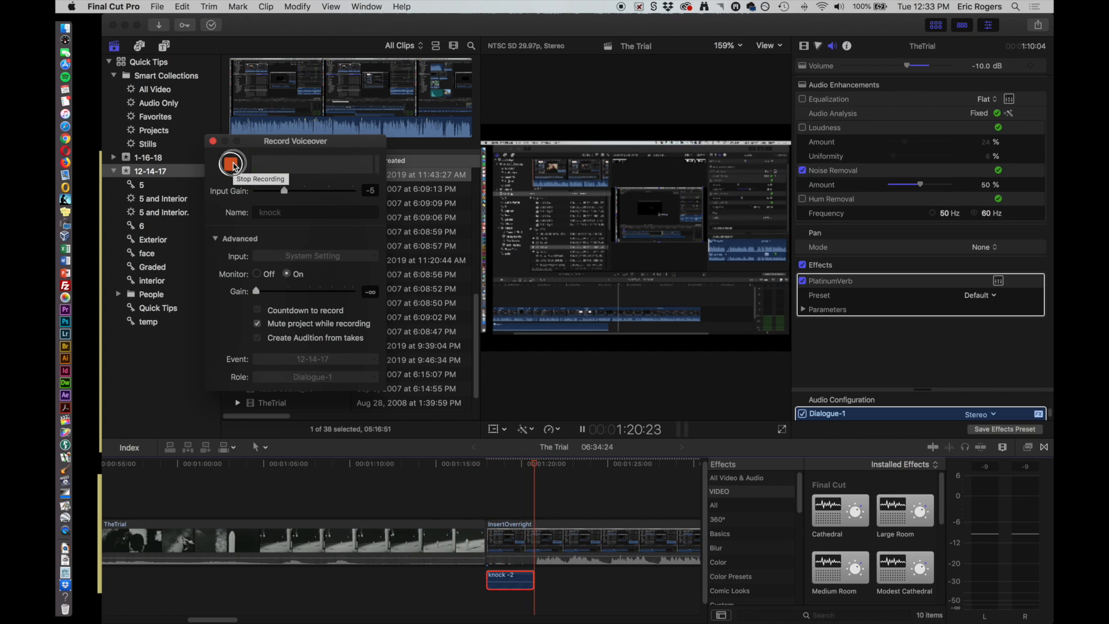
pyautogui.click(232, 165)
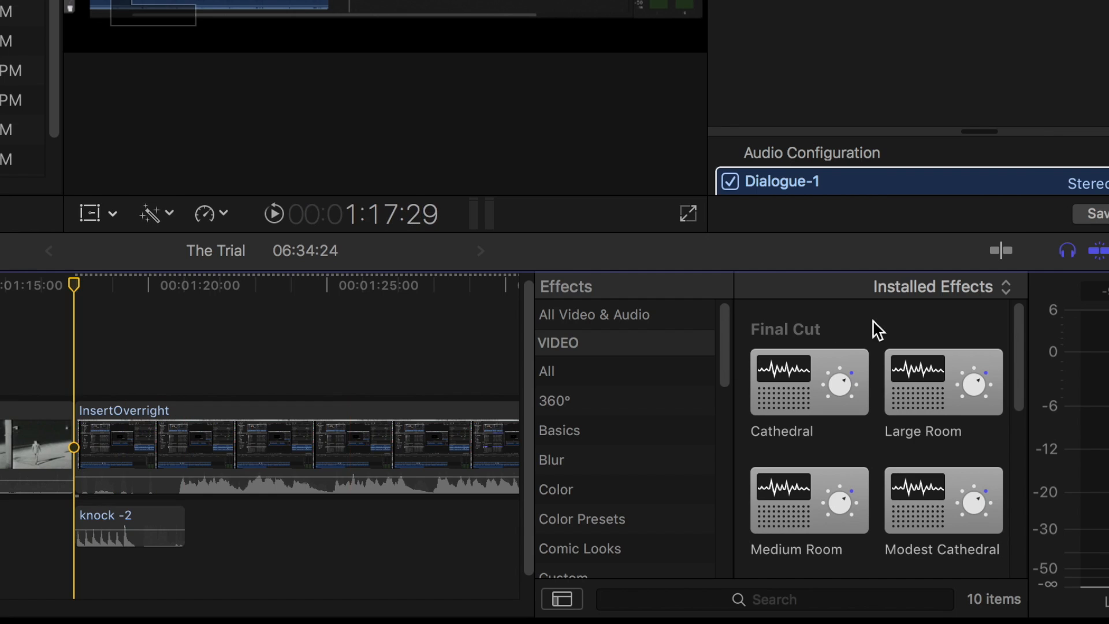
# Step: Reset the solo state, solo the recorded knock -2 clip and play it back from its start
pyautogui.press('super+a')
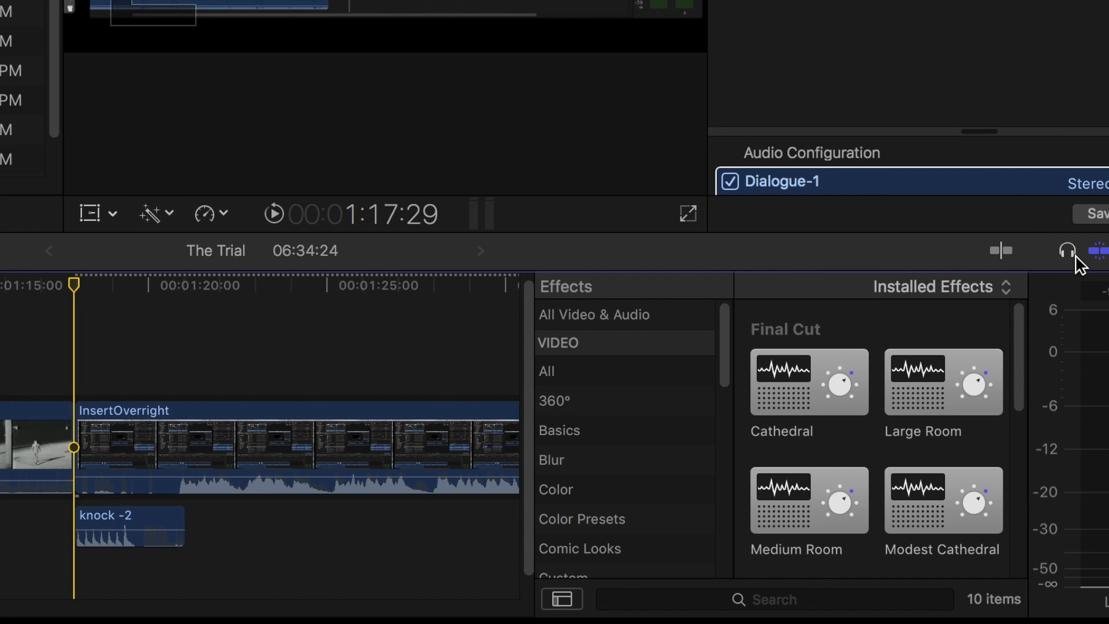
pyautogui.click(73, 283)
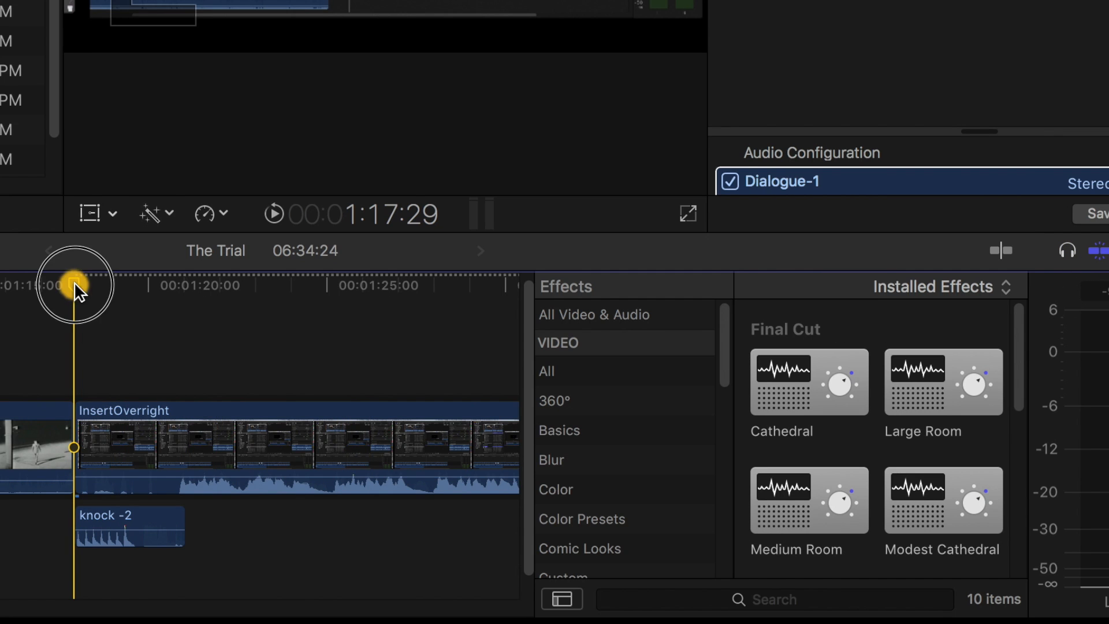
pyautogui.click(142, 515)
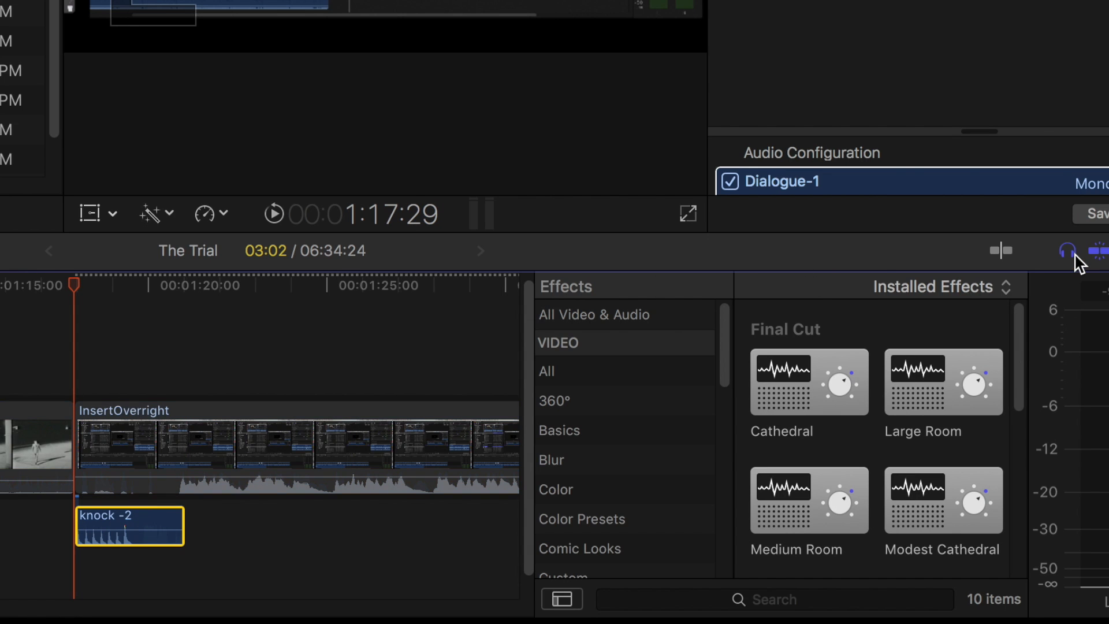
pyautogui.click(59, 292)
pyautogui.press('space')
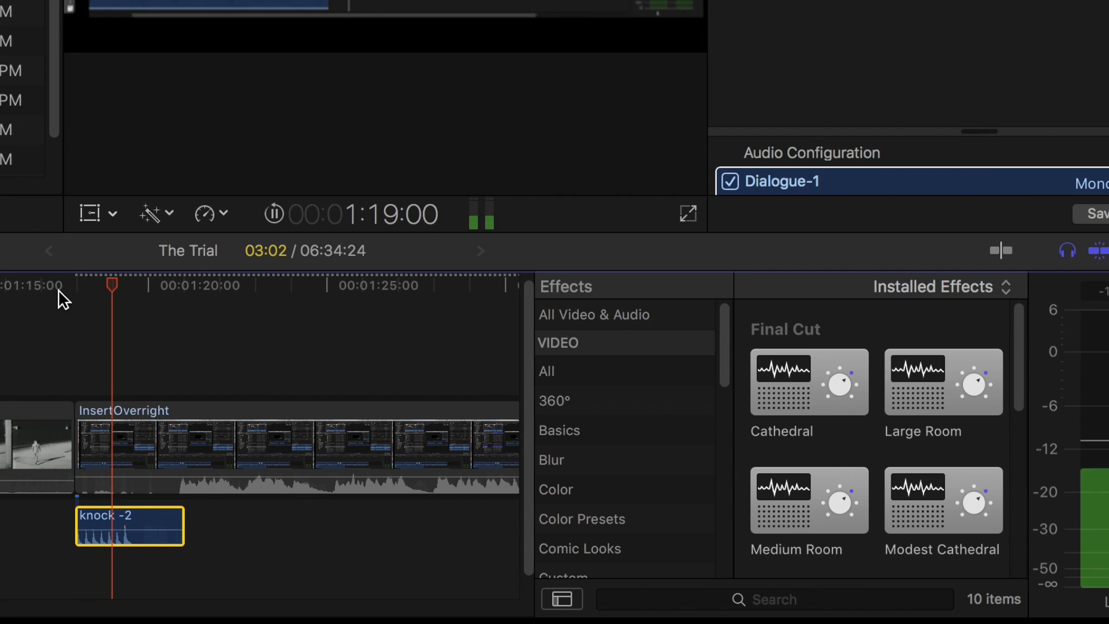
pyautogui.press('space')
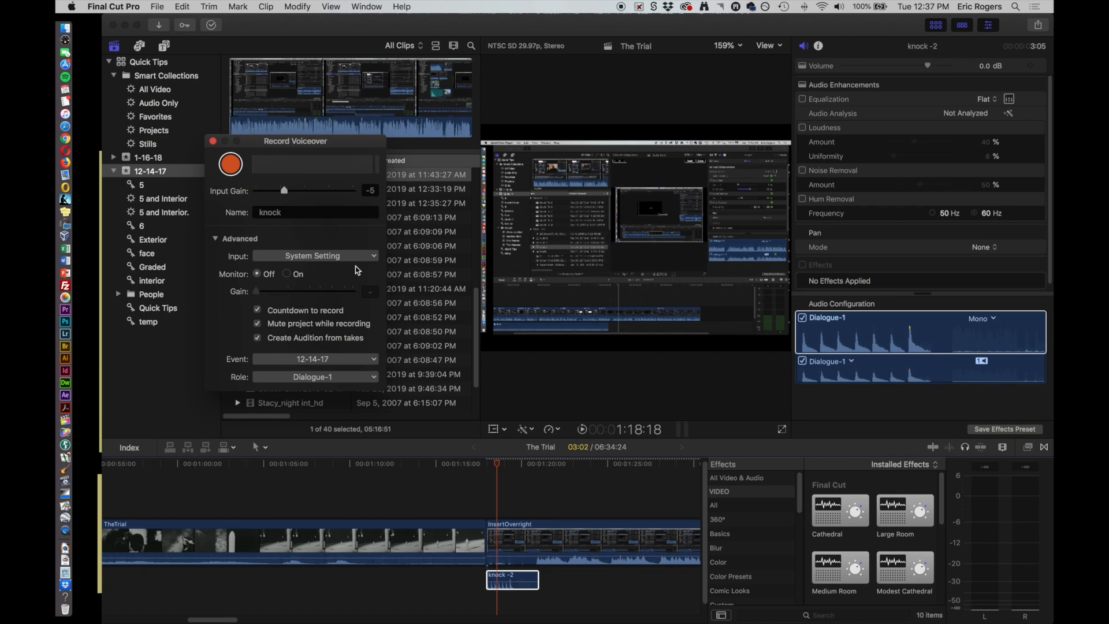
# Step: Examine the available input sources for the voiceover recording, leaving System Setting selected
pyautogui.moveTo(372, 256); pyautogui.dragTo(365, 290)
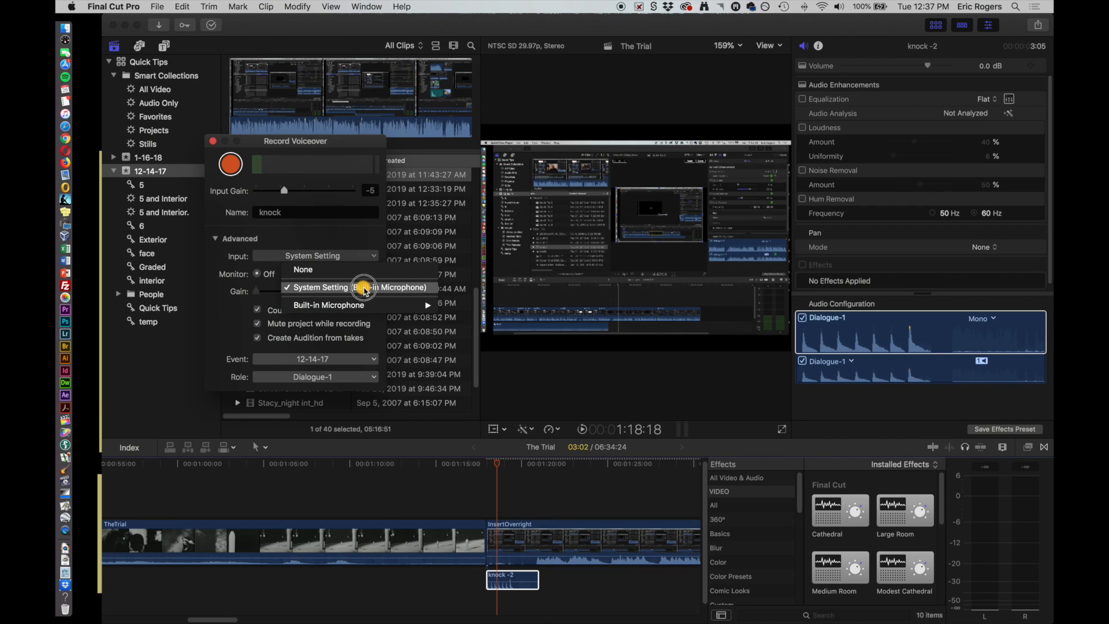
pyautogui.moveTo(365, 291)
pyautogui.mouseDown()
pyautogui.moveTo(397, 302)
pyautogui.moveTo(369, 294)
pyautogui.mouseUp()
pyautogui.moveTo(370, 294); pyautogui.dragTo(369, 292)
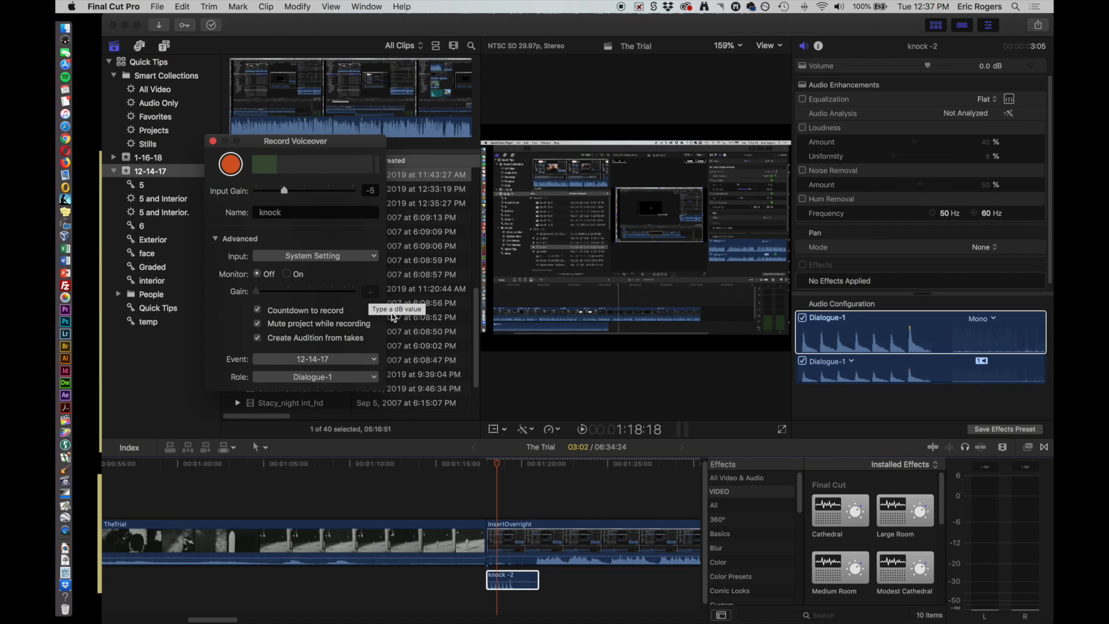
# Step: Set the knock -2 clip's audio configuration to Left and play it from the clip's start
pyautogui.click(508, 465)
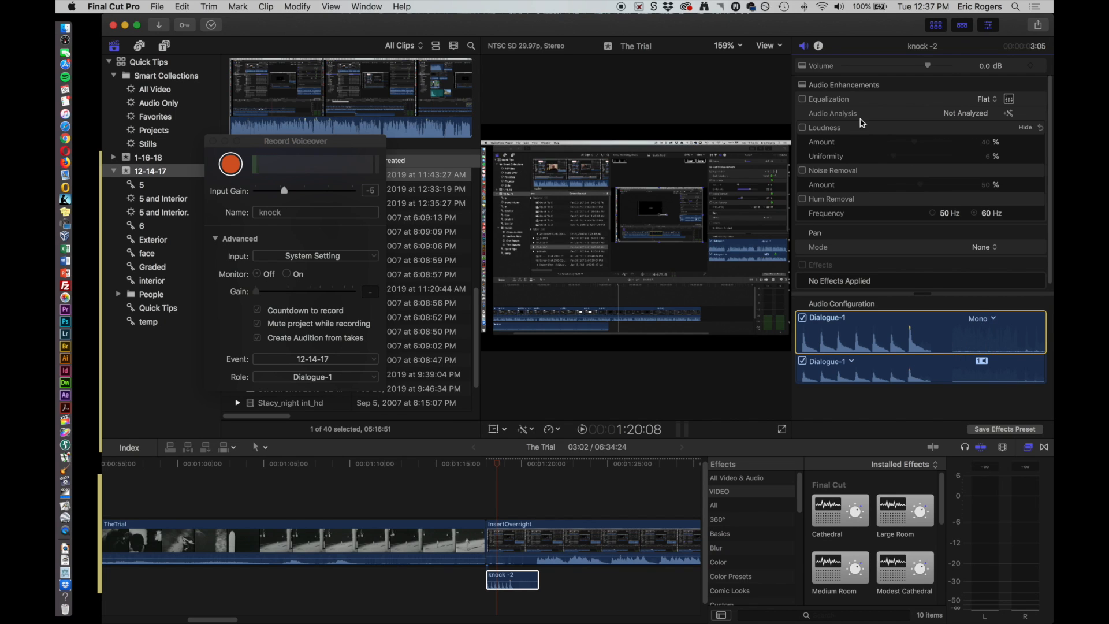
pyautogui.click(993, 319)
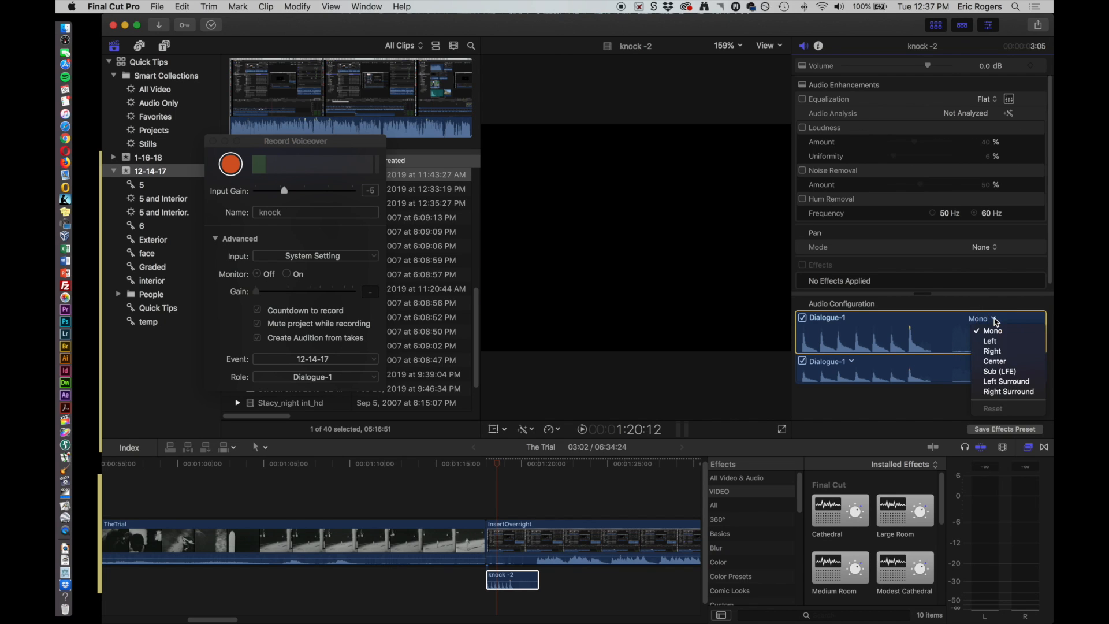
pyautogui.click(998, 341)
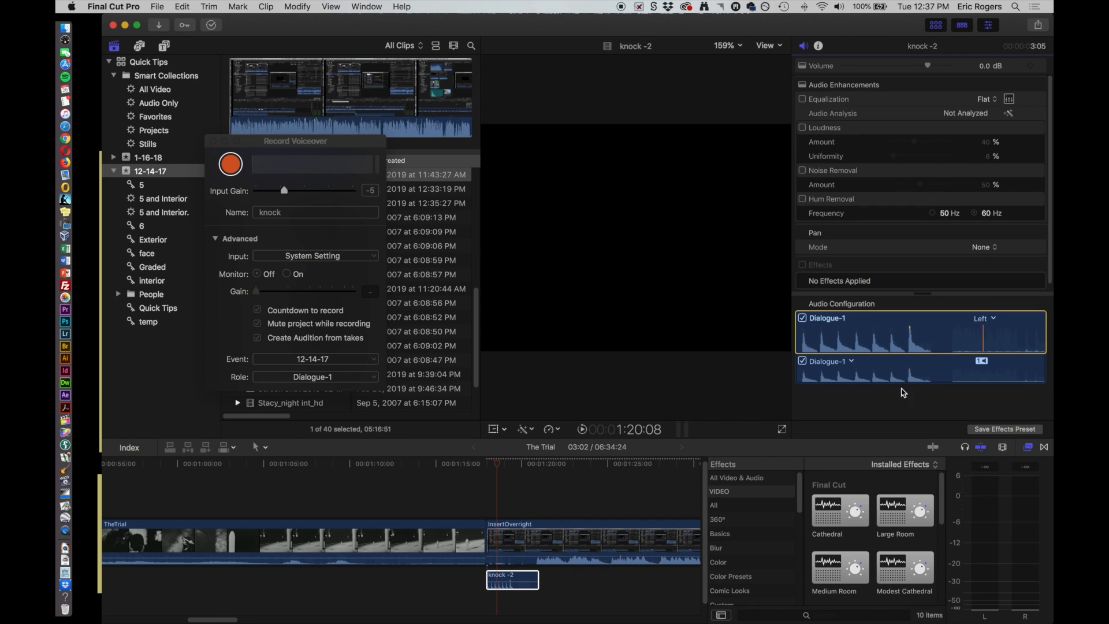
pyautogui.moveTo(497, 464); pyautogui.dragTo(486, 466)
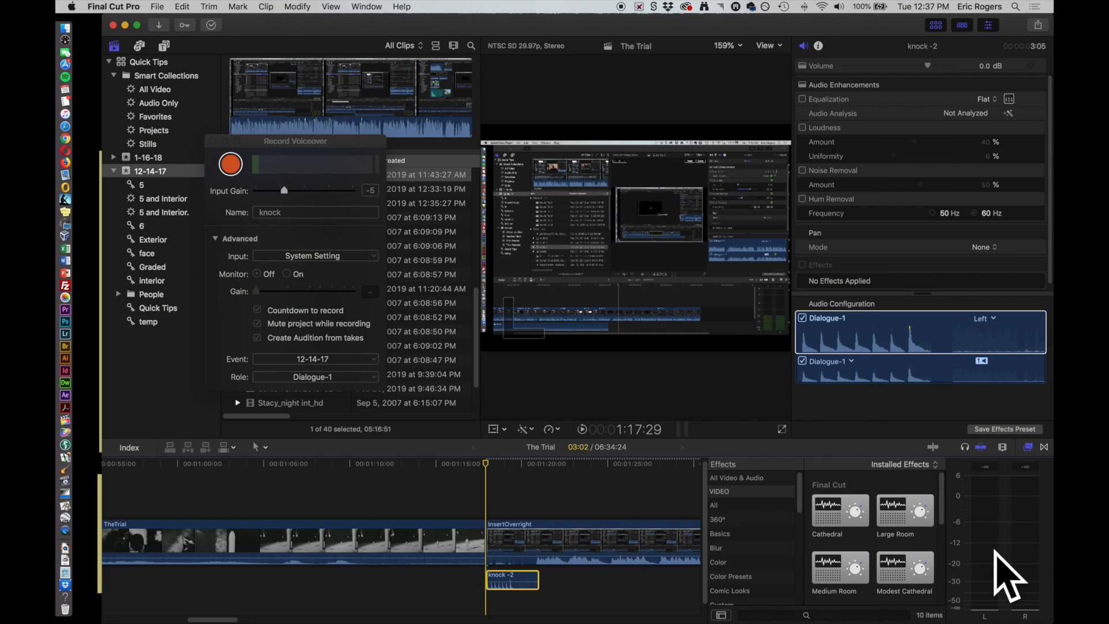
pyautogui.press('space')
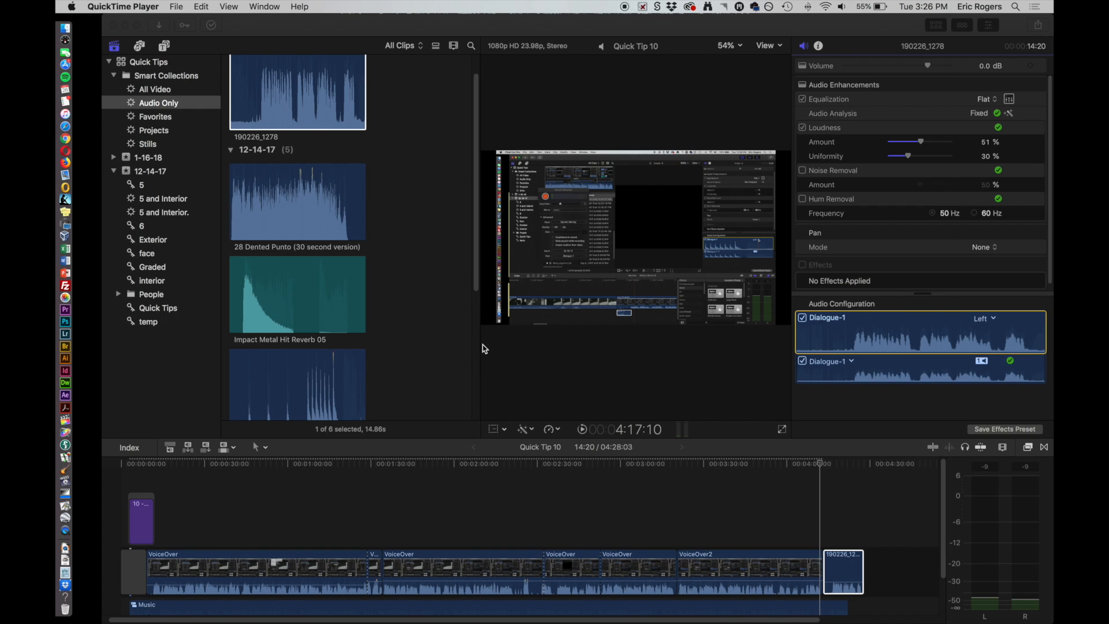
# Step: Play the last part of the Quick Tip 10 project to hear the 190226_1278 clip in its Left configuration
pyautogui.click(823, 467)
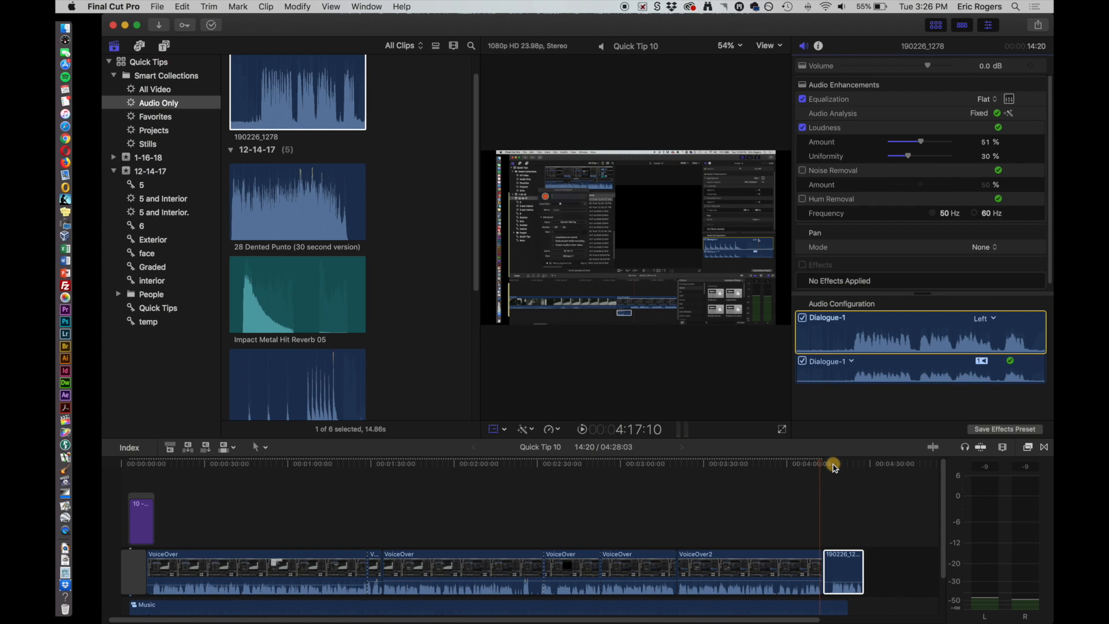
pyautogui.click(833, 465)
pyautogui.press('space')
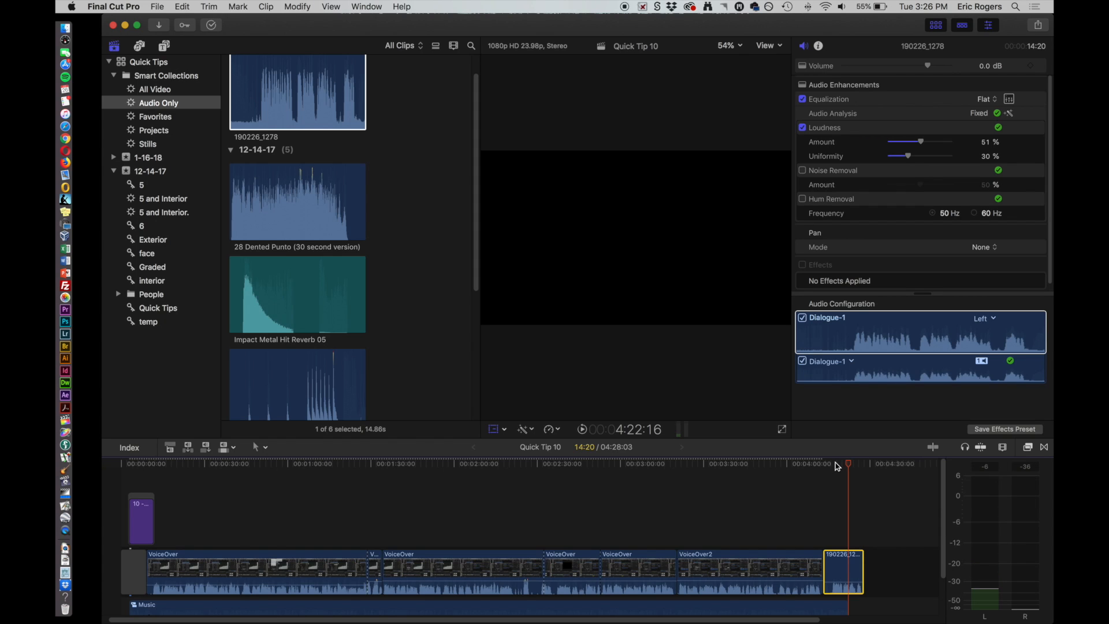
# Step: Change the 190226_1278 clip's audio configuration to Mono and play it from about 4:17:10
pyautogui.click(989, 319)
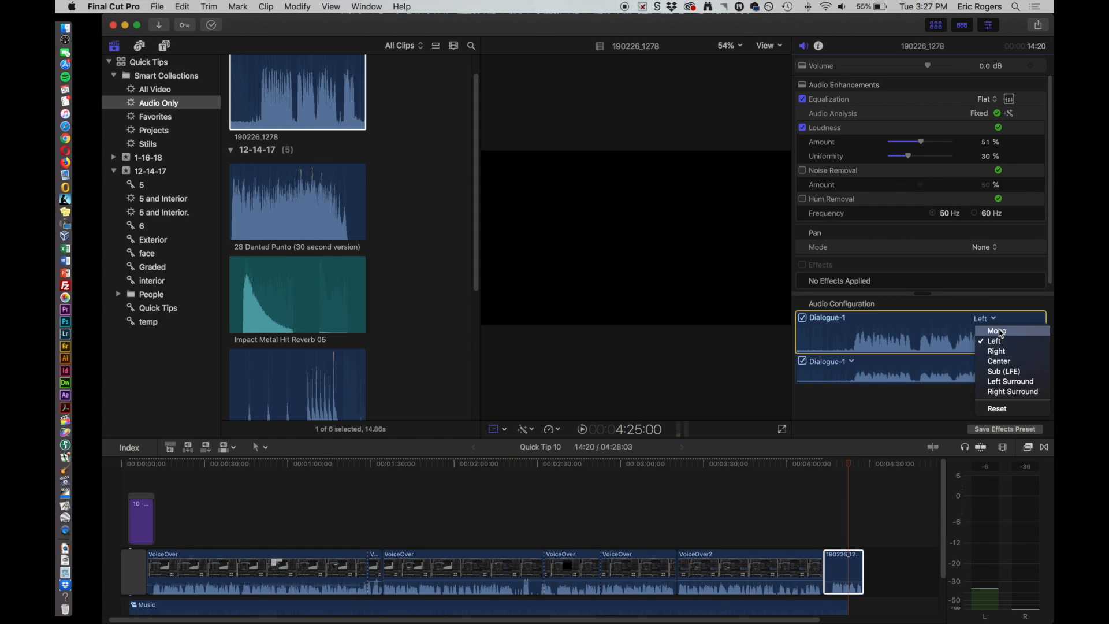
pyautogui.click(998, 331)
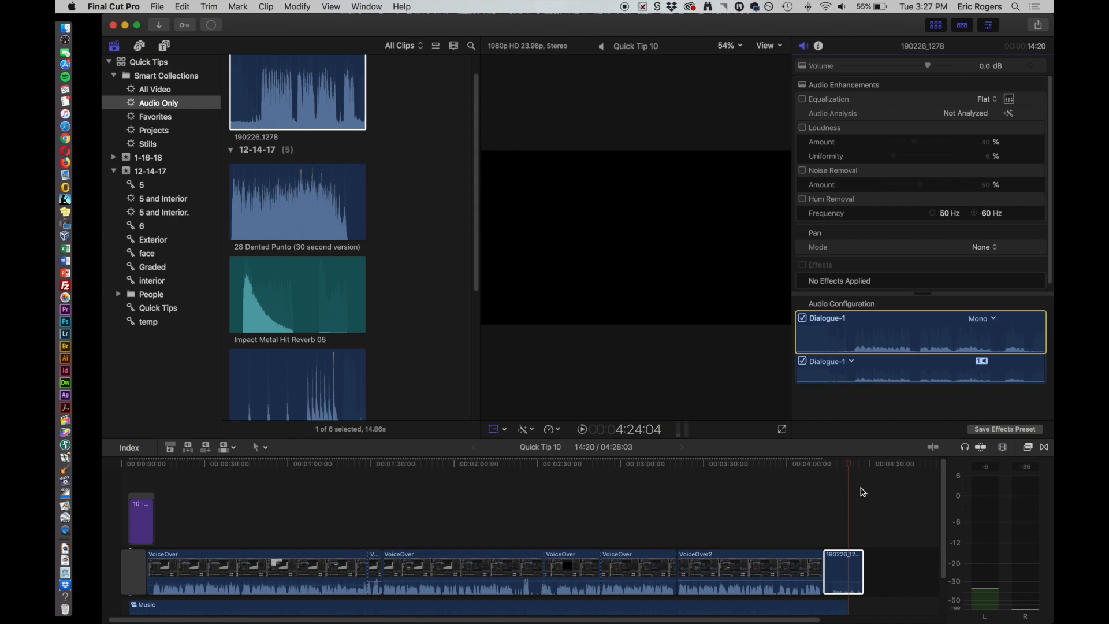
pyautogui.moveTo(851, 475); pyautogui.dragTo(837, 467)
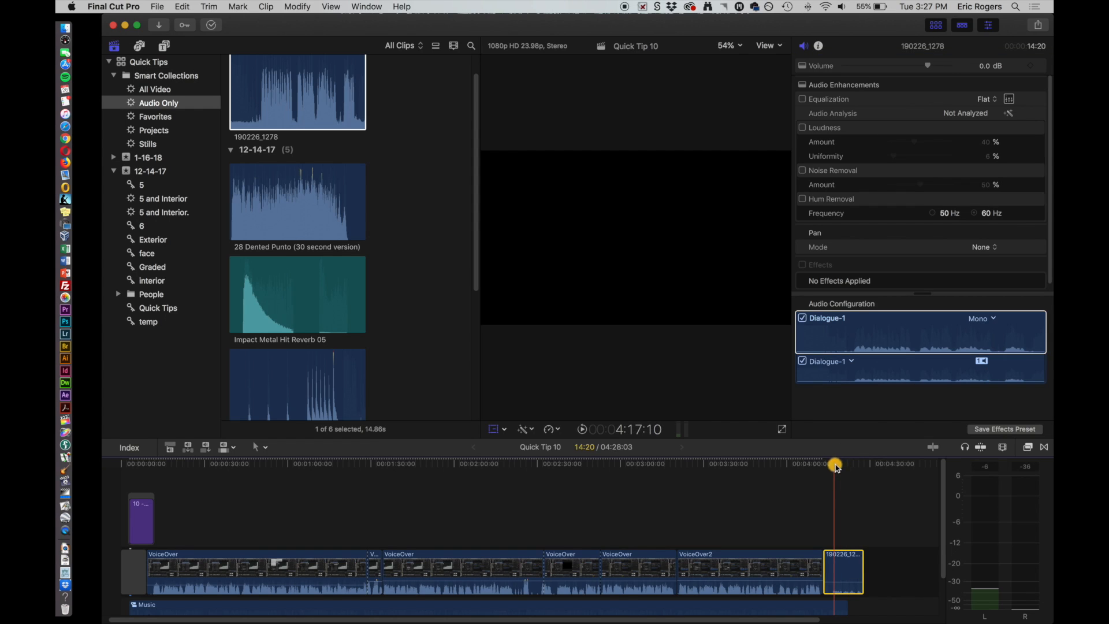
pyautogui.press('space')
pyautogui.press('space')
# Step: Raise the 190226_1278 clip's volume to 12 dB, enable Loudness and move the playhead to about 4:21:12
pyautogui.click(940, 249)
pyautogui.click(845, 466)
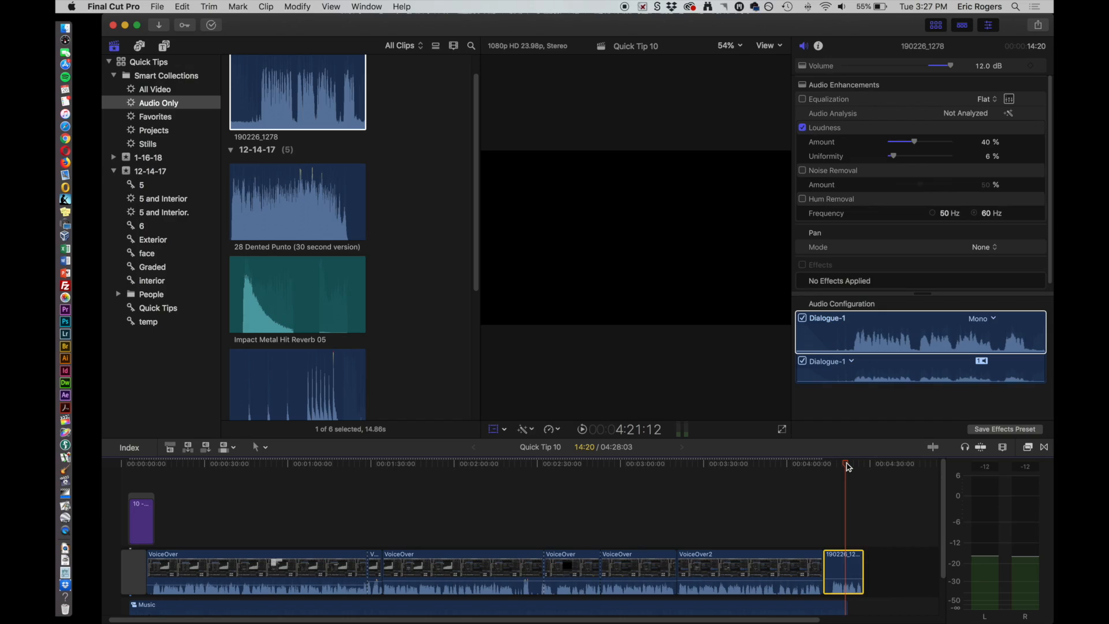